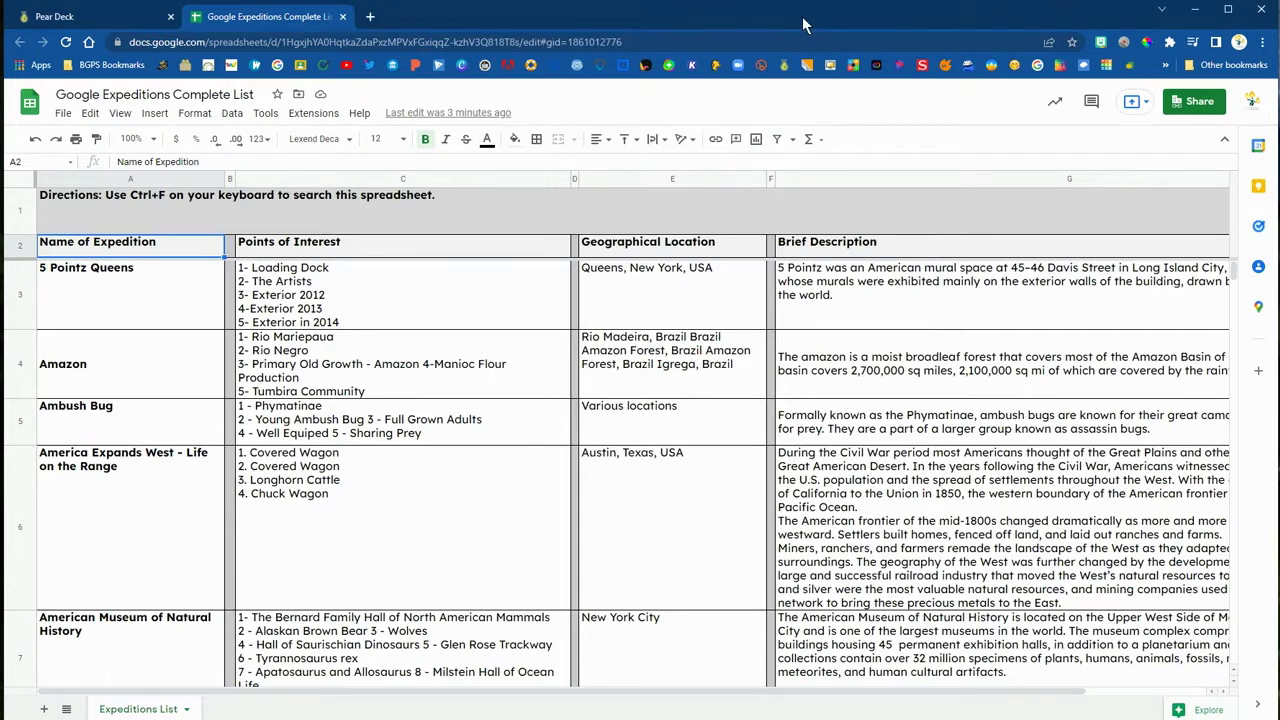
- Search the sheet for 'ocean' and step through matches to the Galápagos Islands row
{"action": "key", "text": "ctrl+f"}
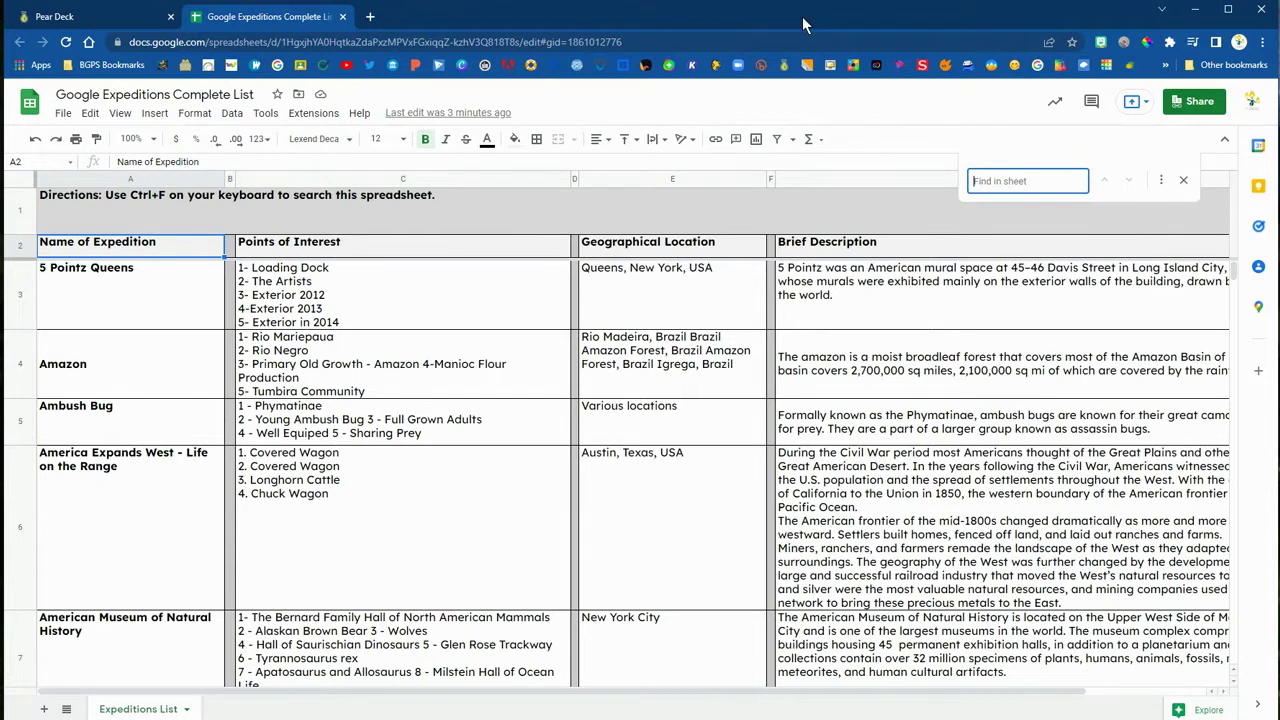
{"action": "type", "text": "ocean"}
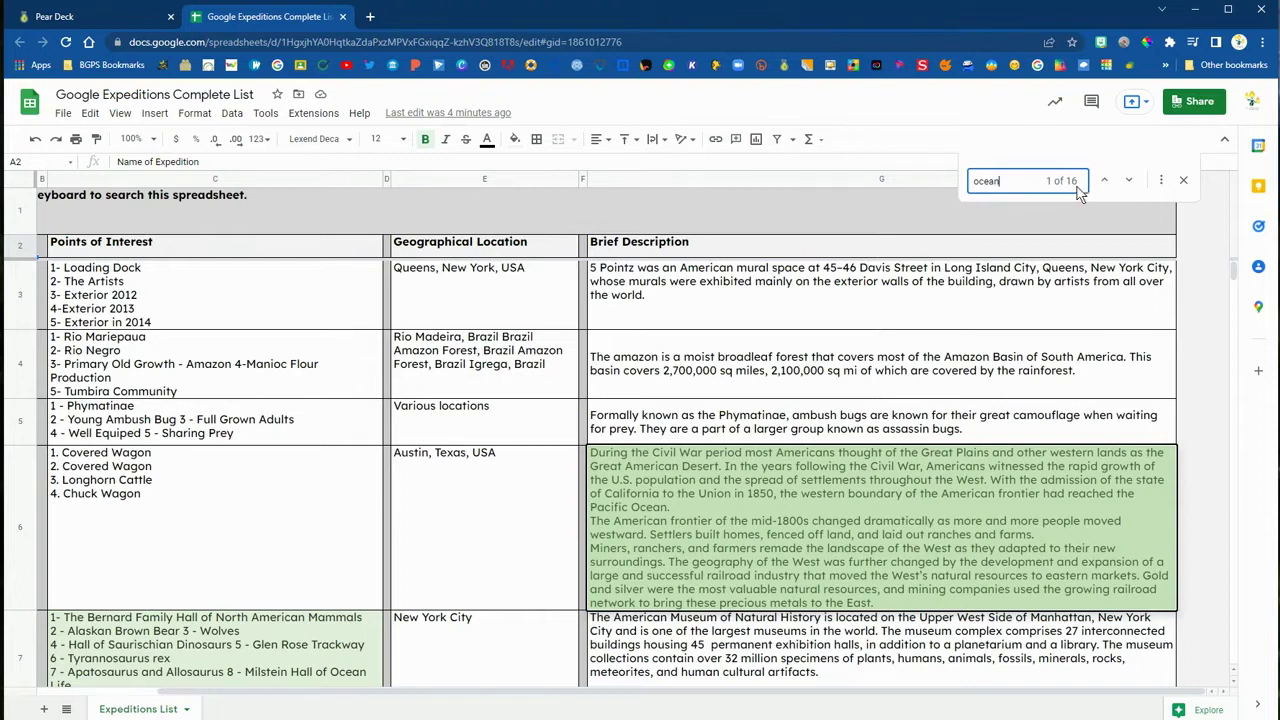
{"action": "left_click", "coordinate": [1128, 181]}
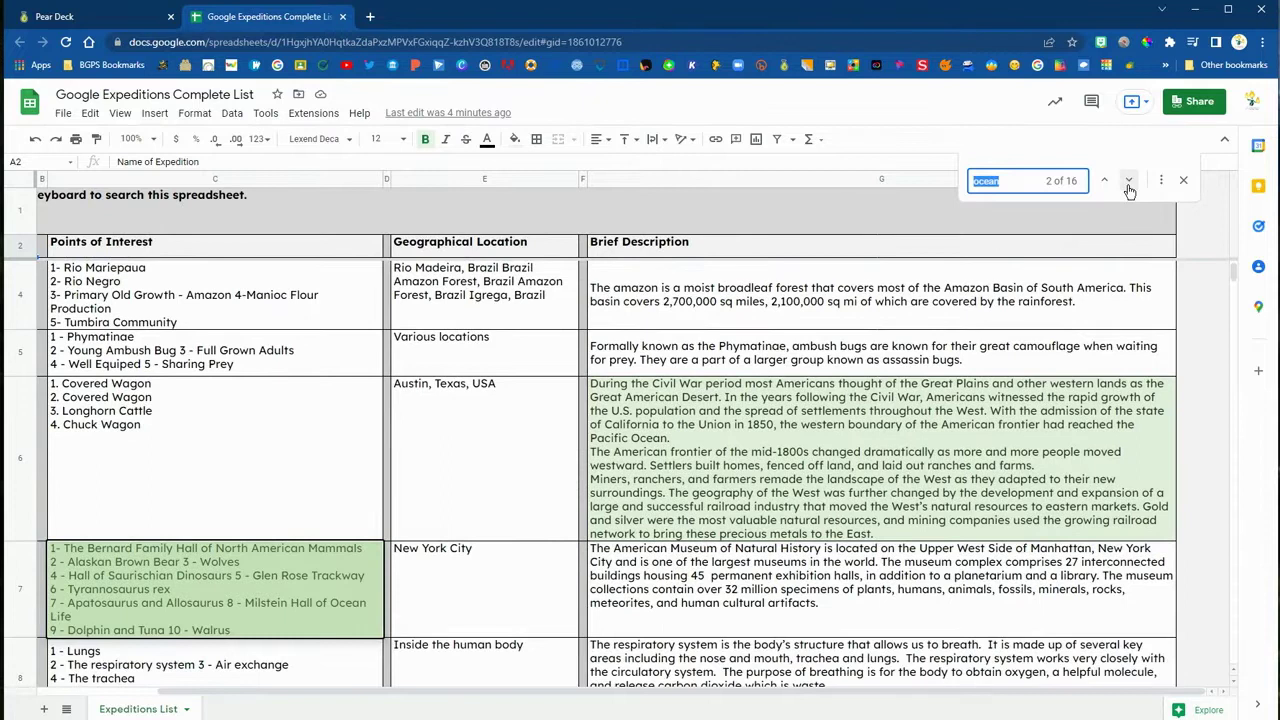
{"action": "left_click", "coordinate": [1128, 181]}
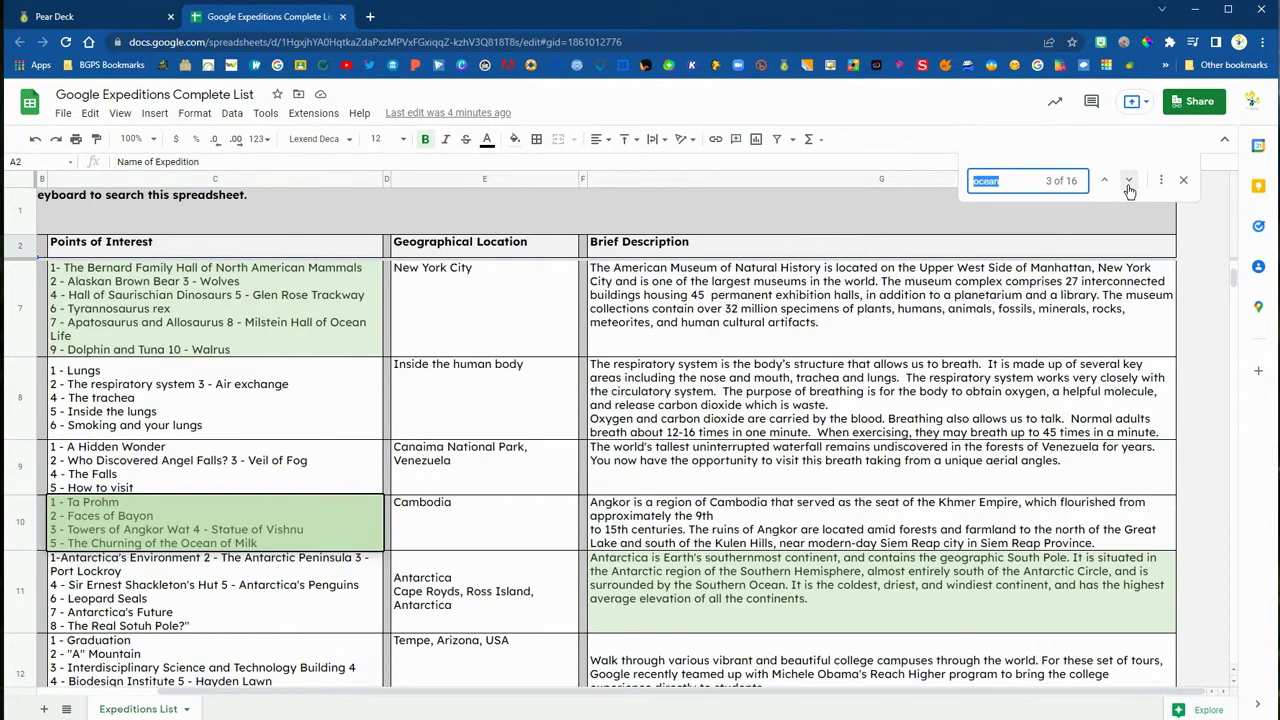
{"action": "left_click", "coordinate": [1128, 181]}
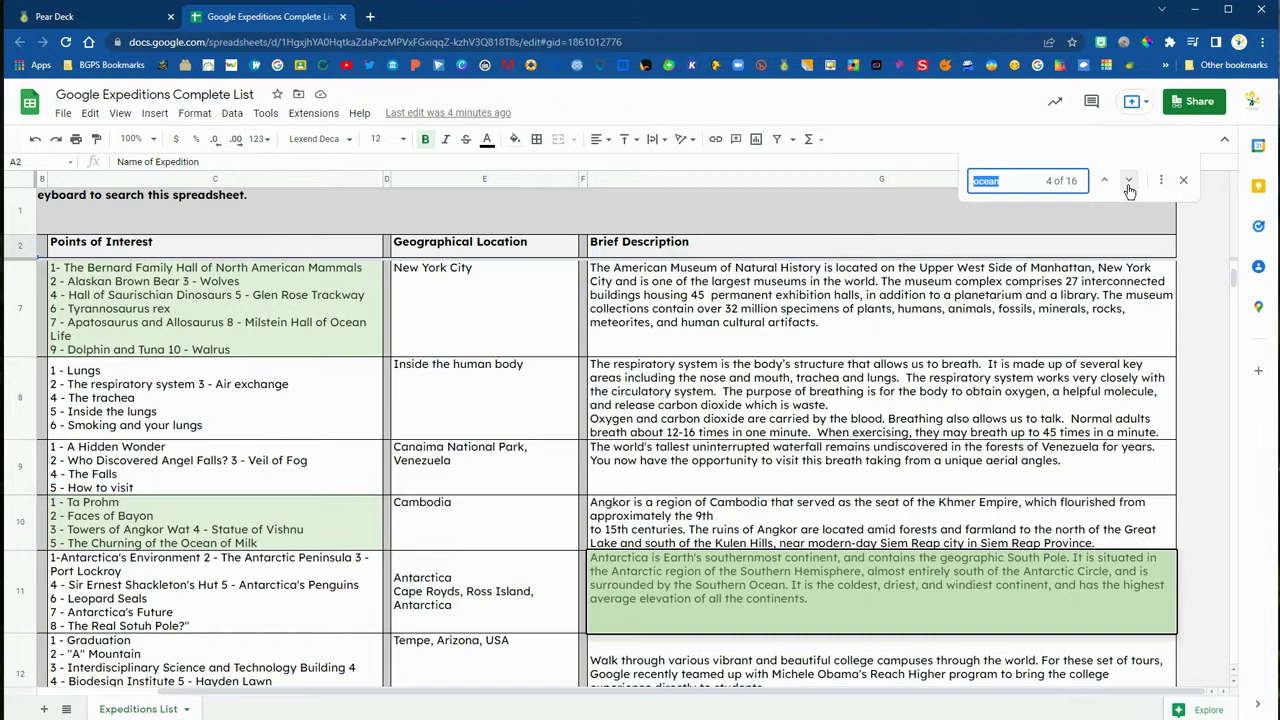
{"action": "left_click", "coordinate": [1129, 181]}
{"action": "left_click", "coordinate": [1129, 181]}
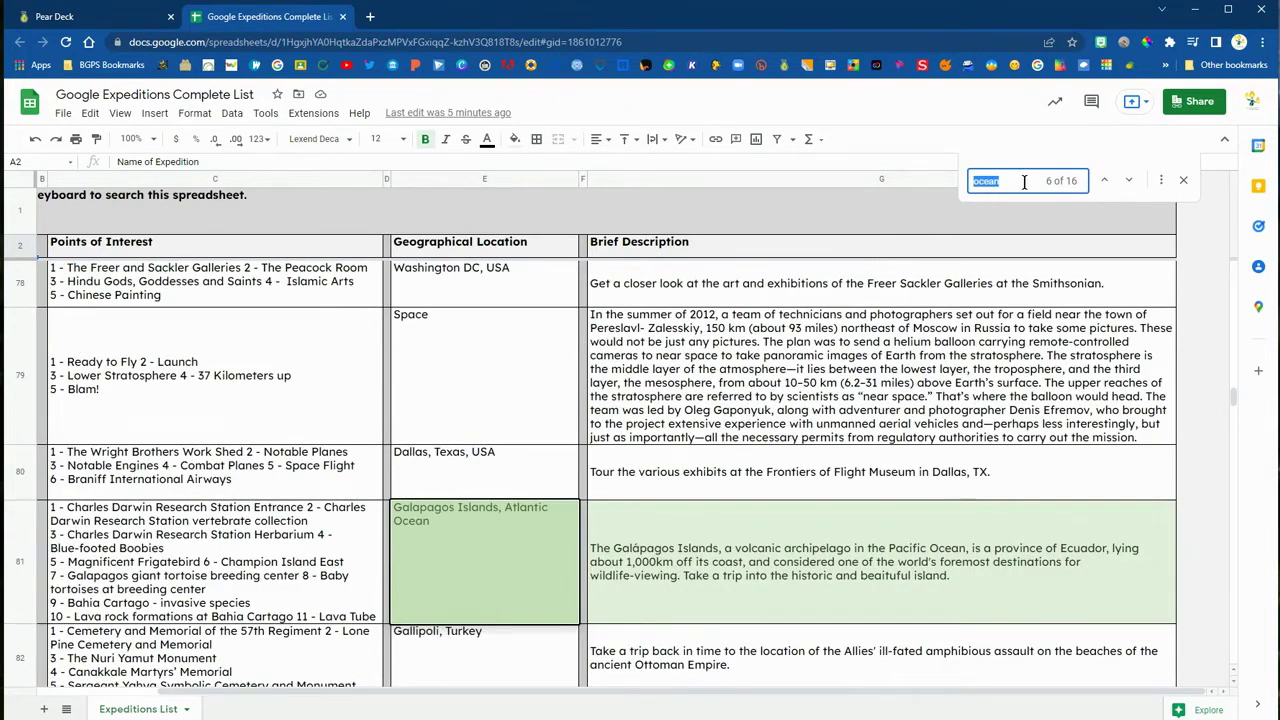
- Replace the search with 'Galapagos Islands' and step through matches to cell E216
{"action": "key", "text": "BackSpace"}
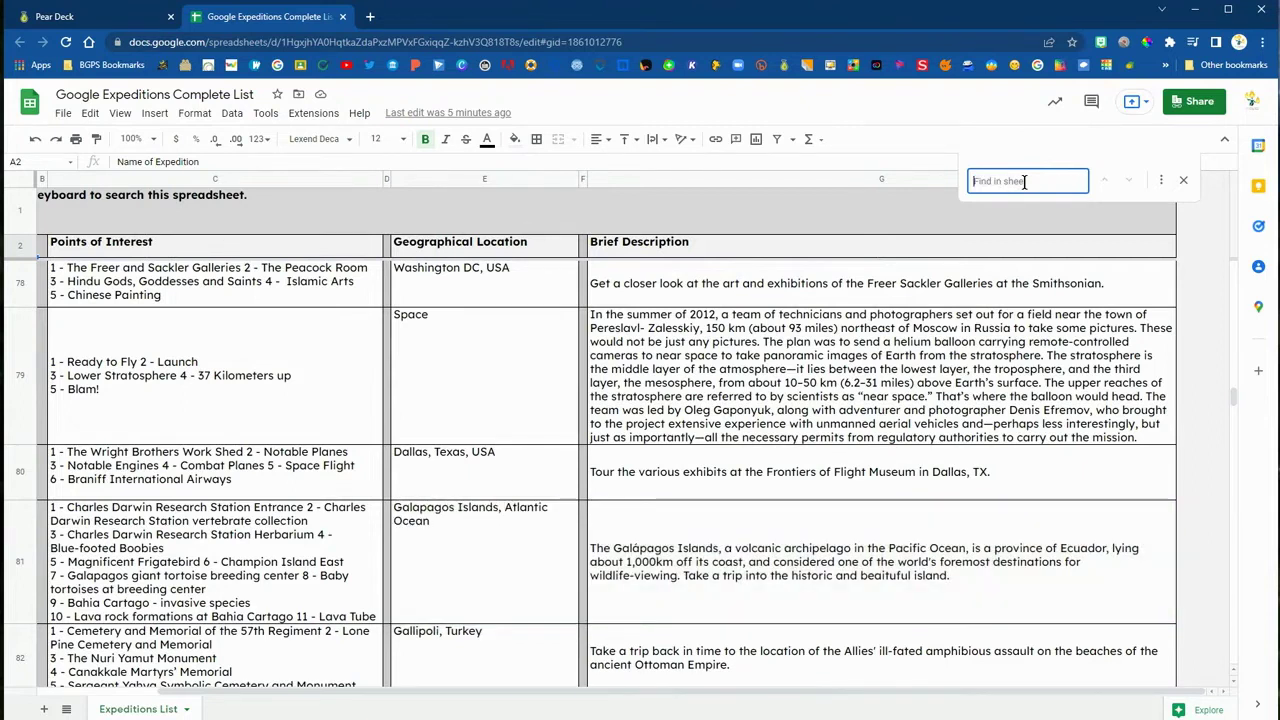
{"action": "type", "text": "Galap"}
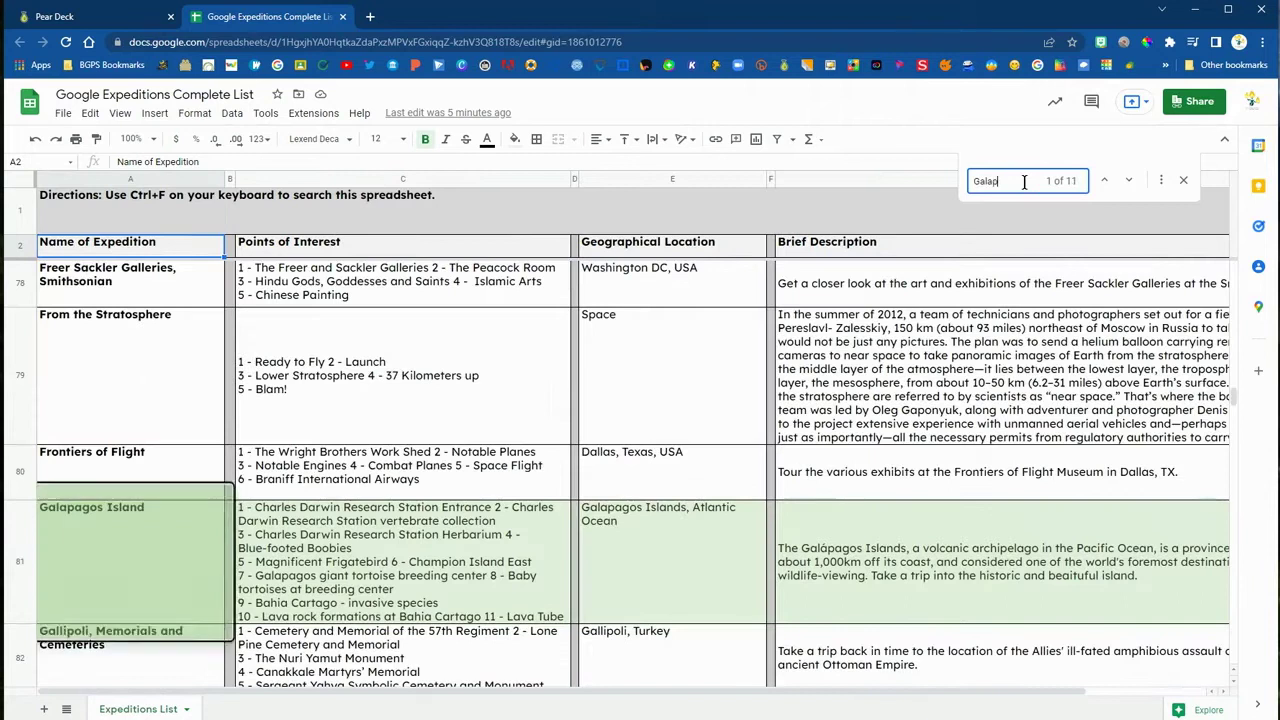
{"action": "type", "text": "a"}
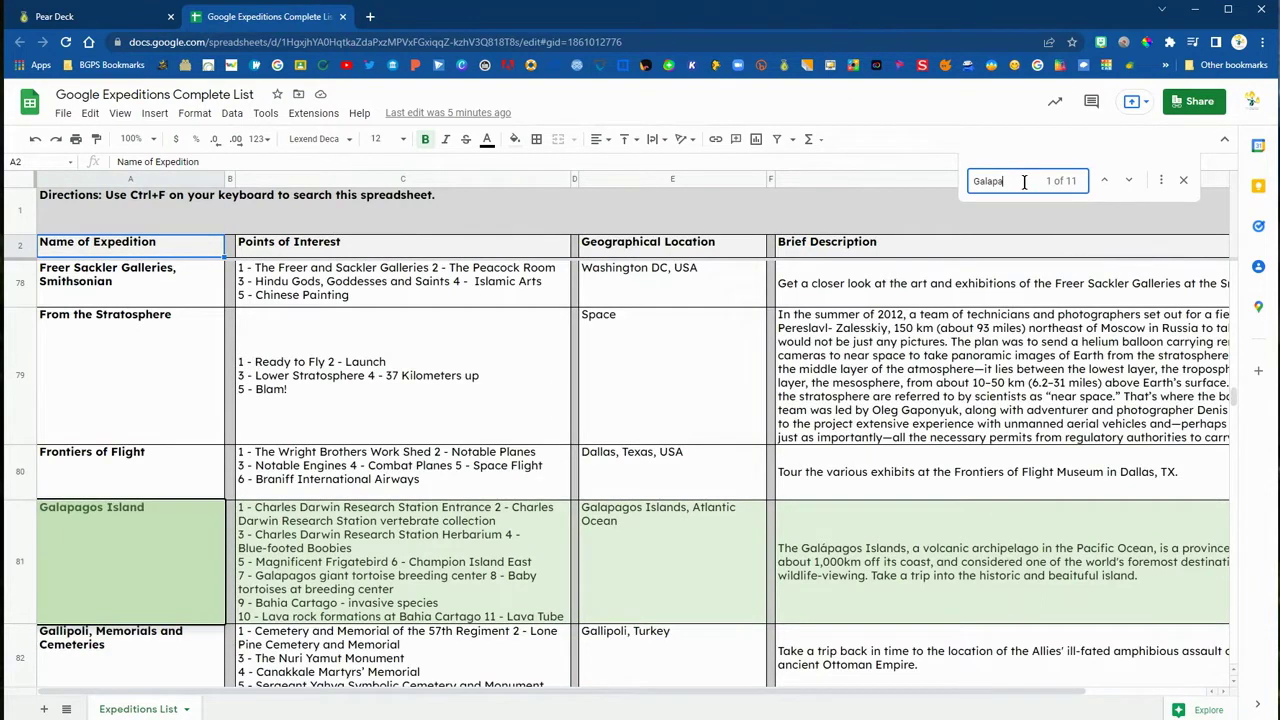
{"action": "type", "text": "gos"}
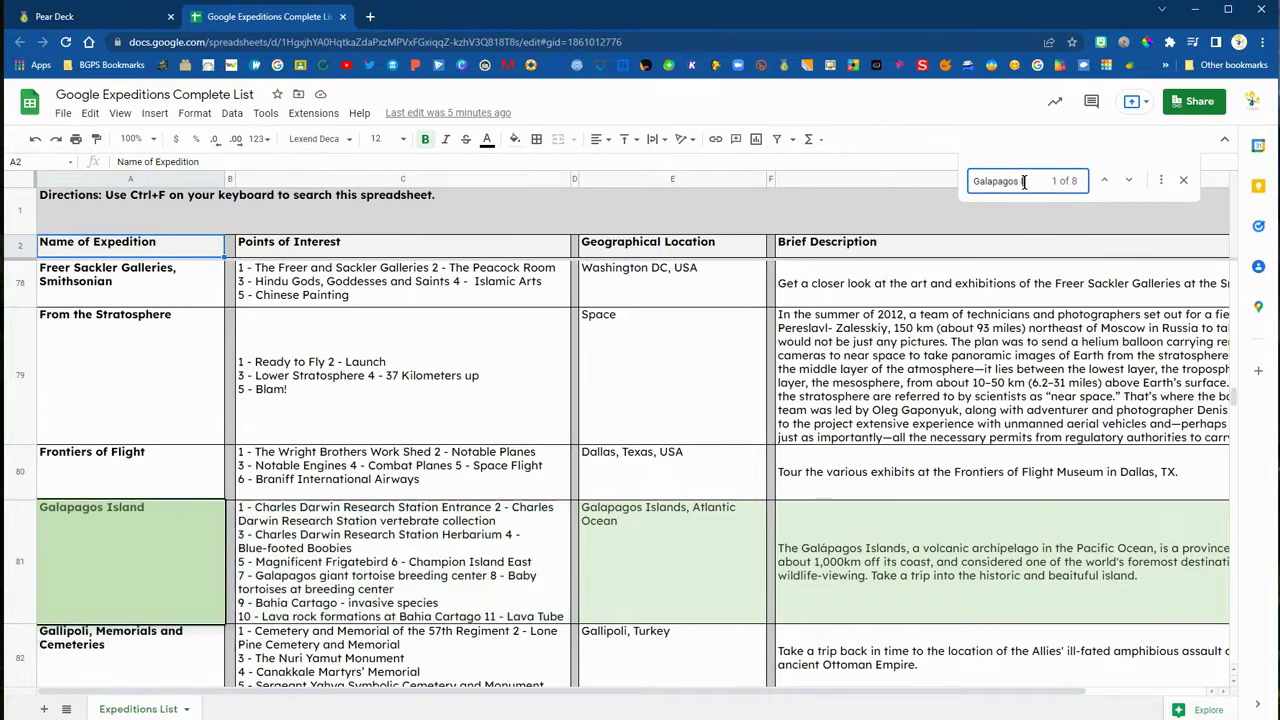
{"action": "type", "text": " Islan"}
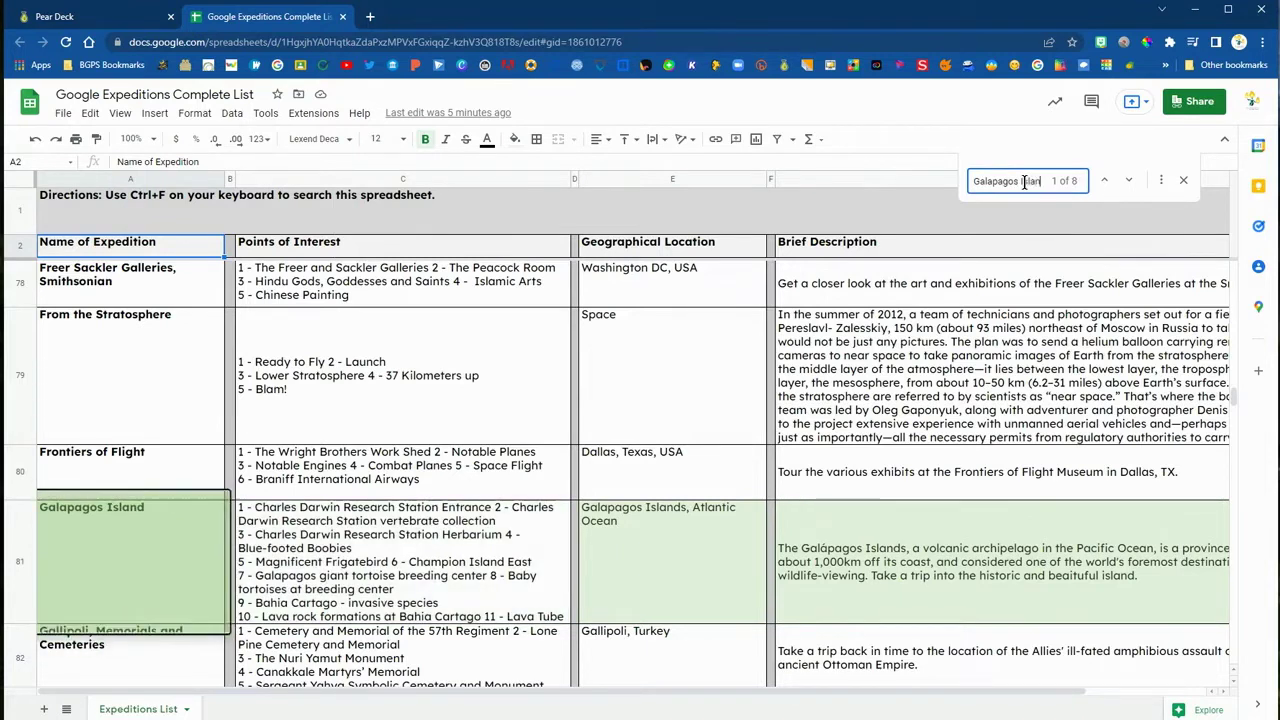
{"action": "type", "text": "ds"}
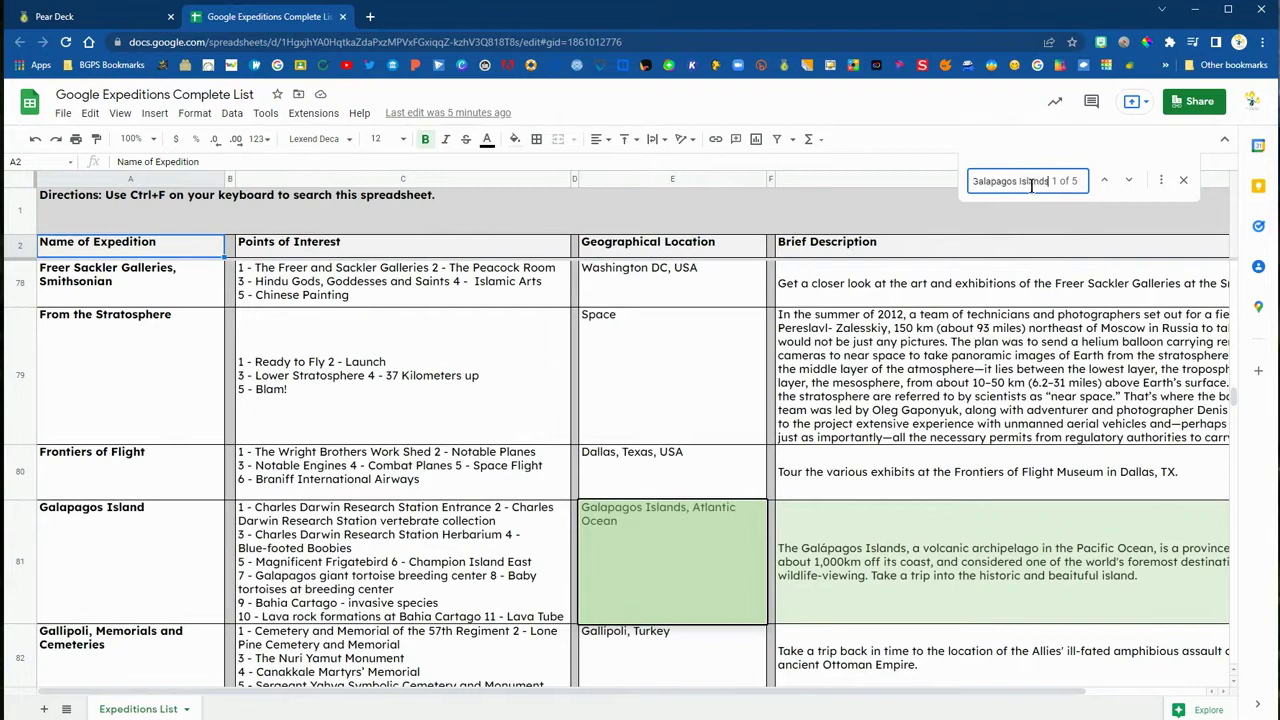
{"action": "left_click", "coordinate": [1129, 181]}
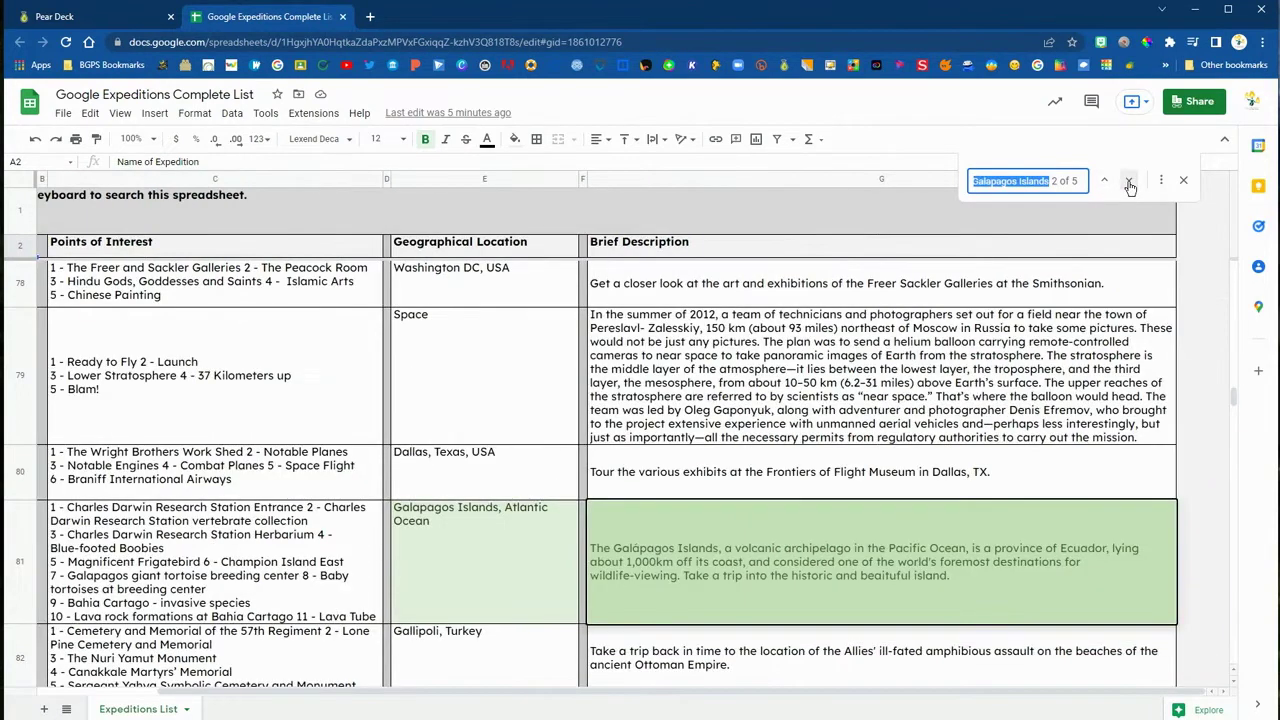
{"action": "left_click", "coordinate": [1129, 181]}
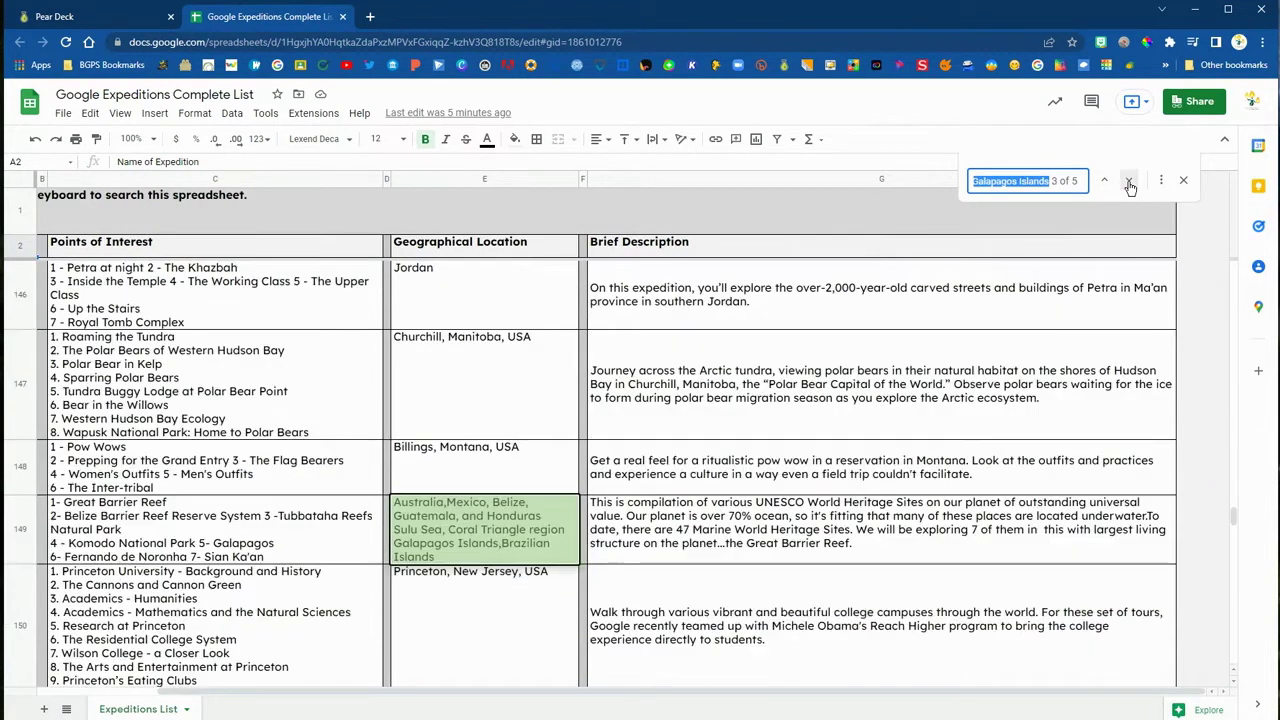
{"action": "left_click", "coordinate": [1129, 181]}
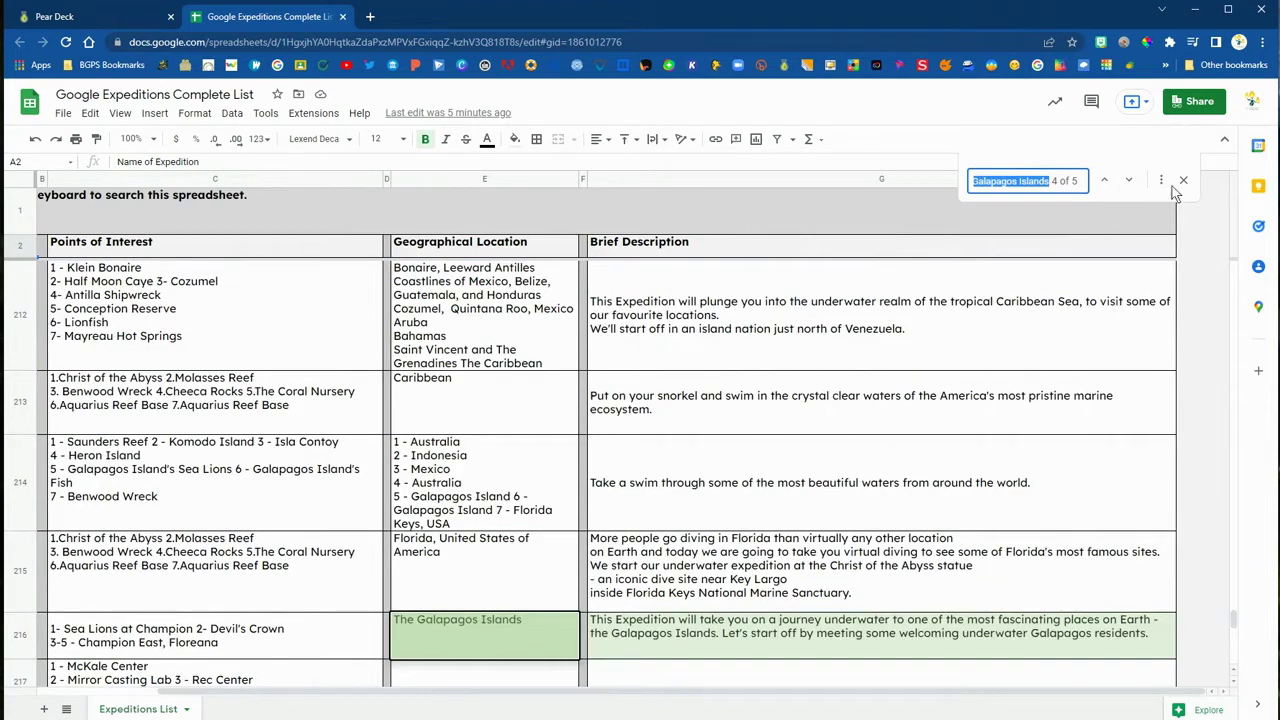
- Open and close the Find and replace dialog twice, then close the sheet's search box
{"action": "left_click", "coordinate": [1166, 181]}
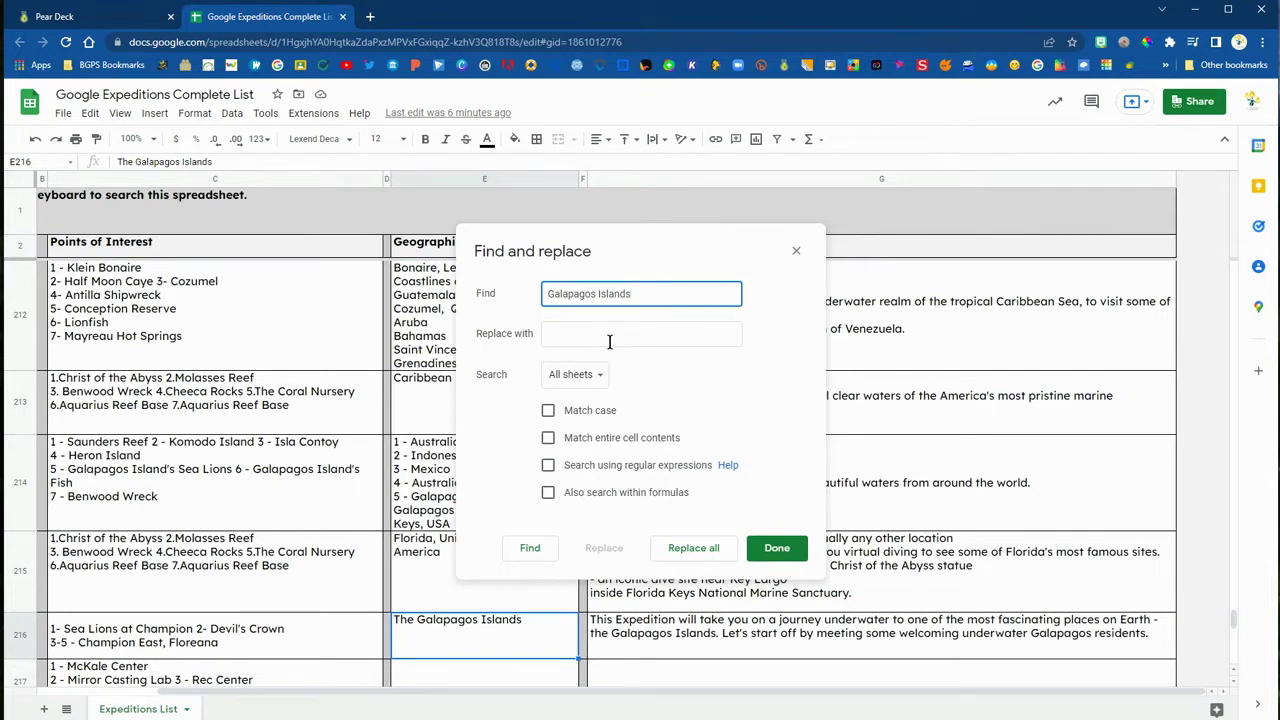
{"action": "left_click", "coordinate": [795, 552]}
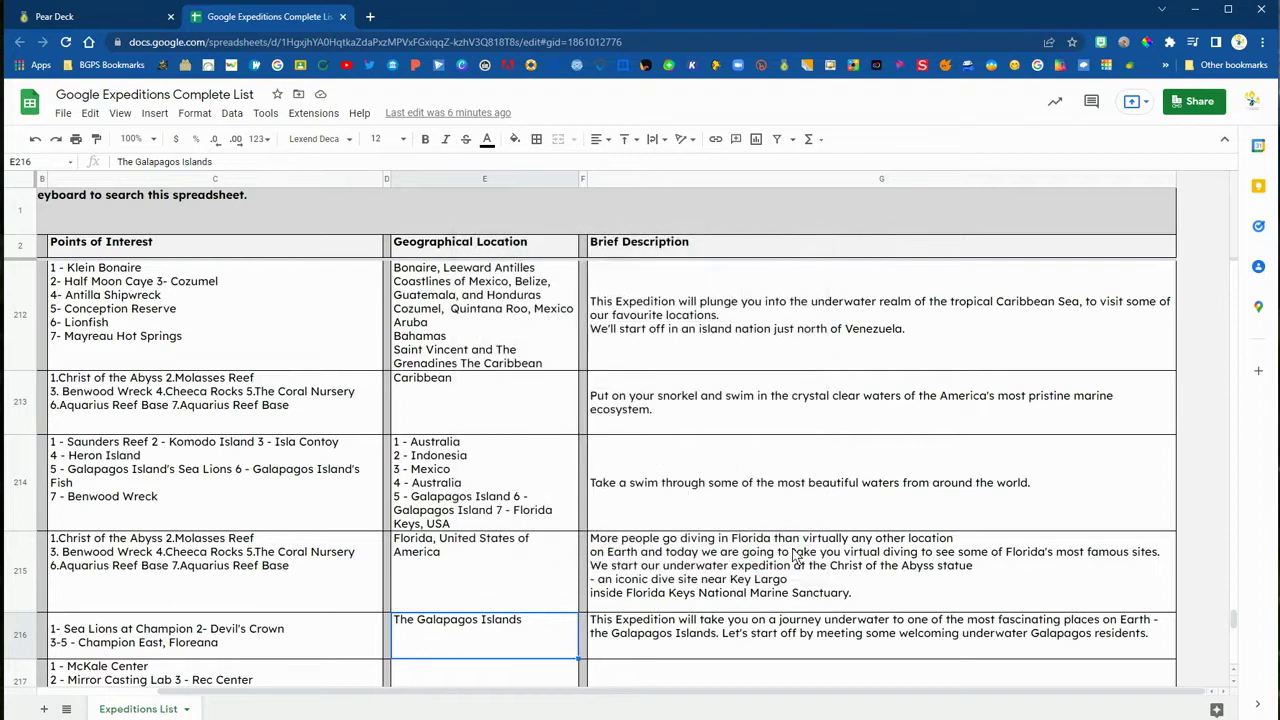
{"action": "key", "text": "ctrl+f"}
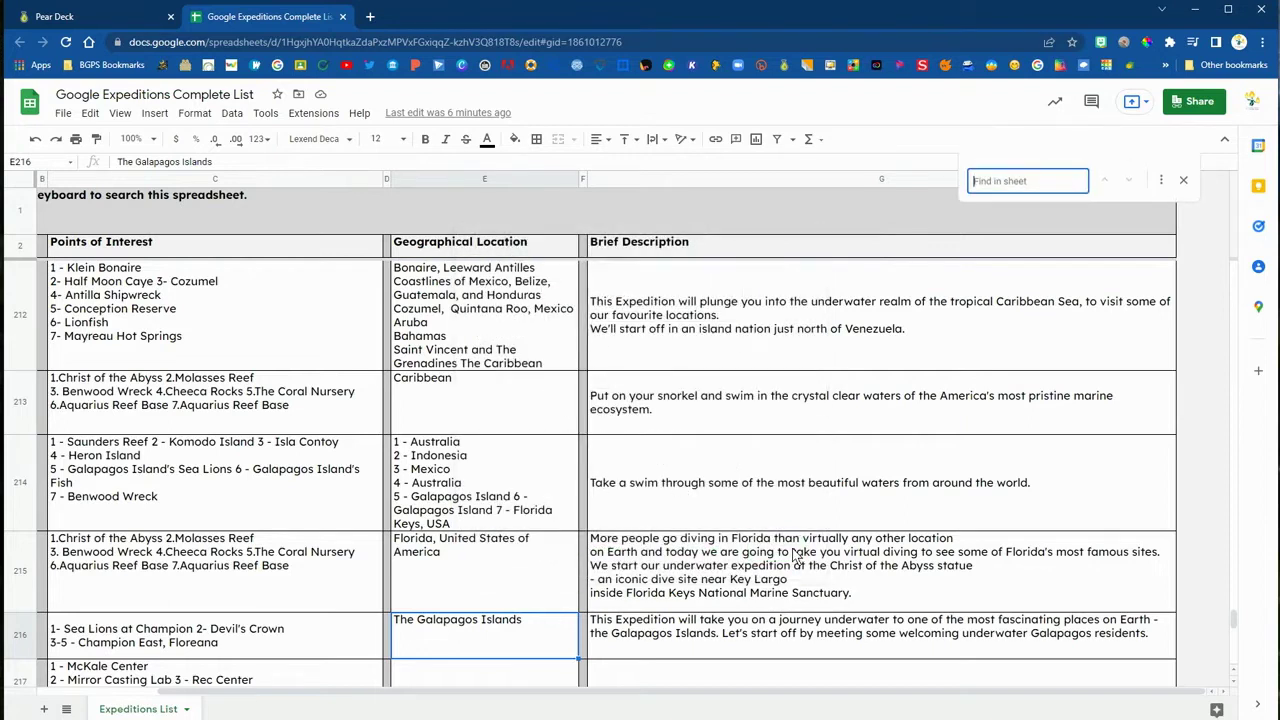
{"action": "left_click", "coordinate": [1164, 181]}
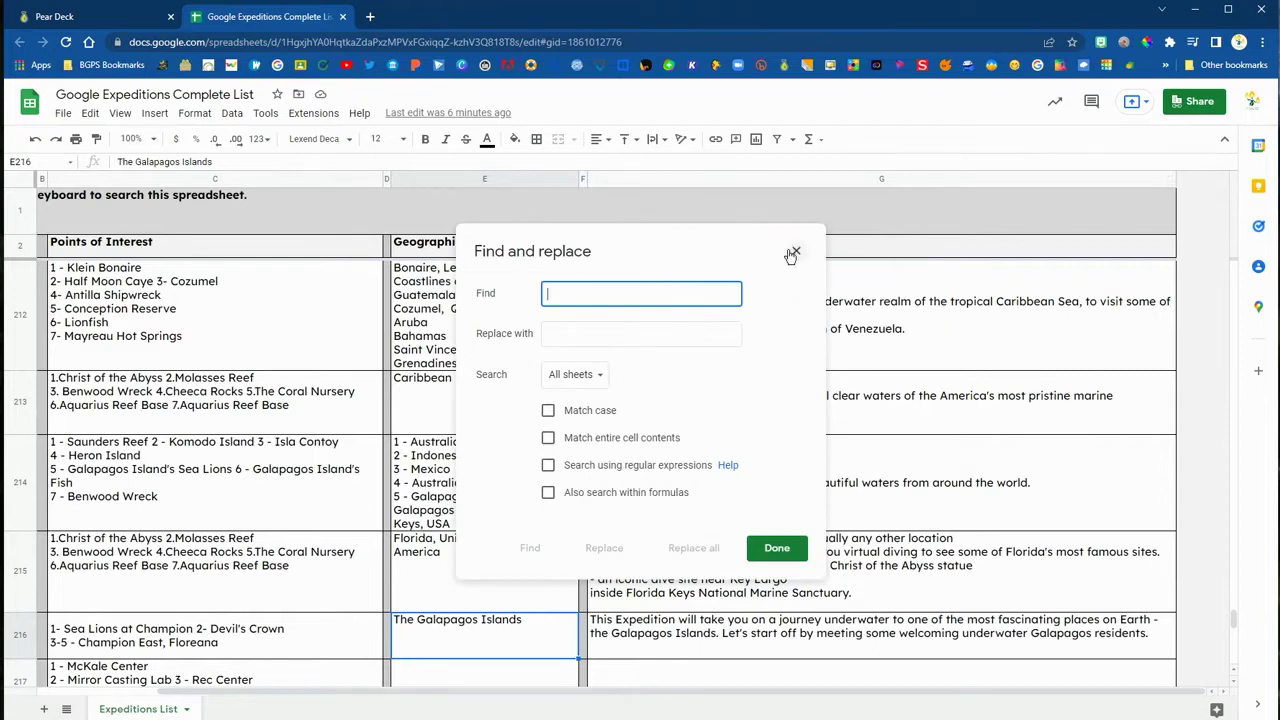
{"action": "left_click", "coordinate": [795, 253]}
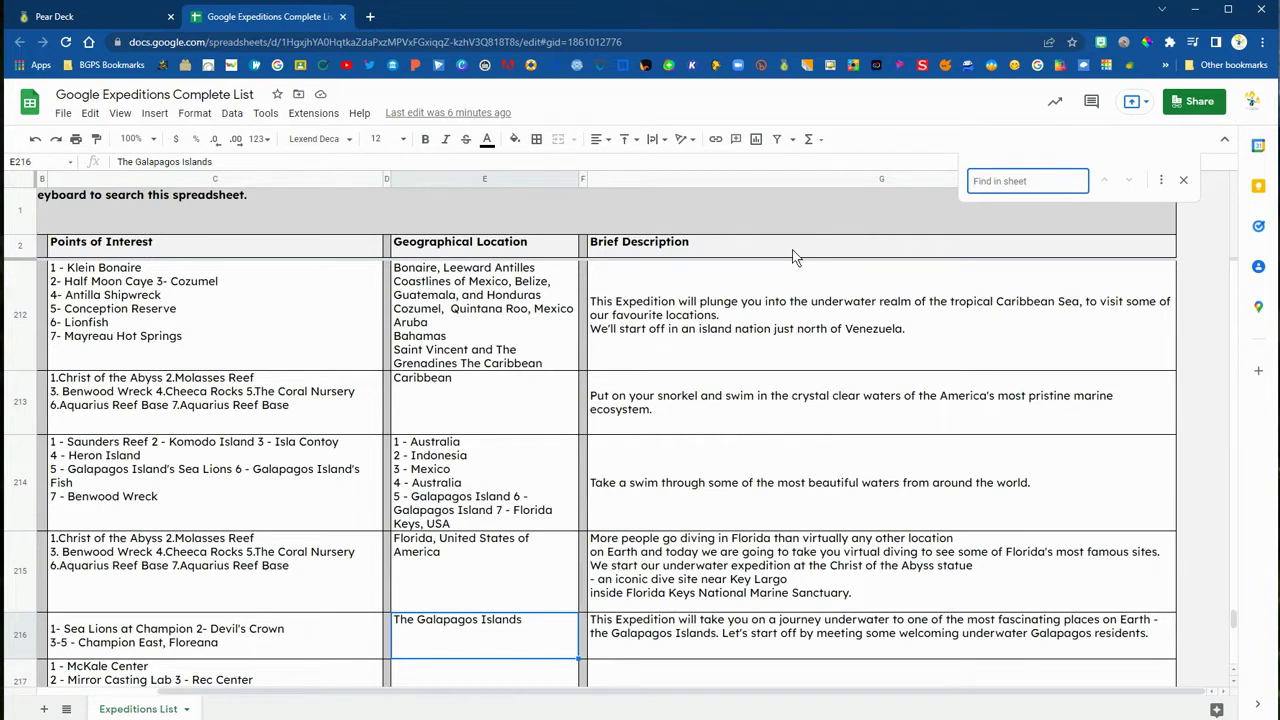
{"action": "left_click", "coordinate": [1183, 180]}
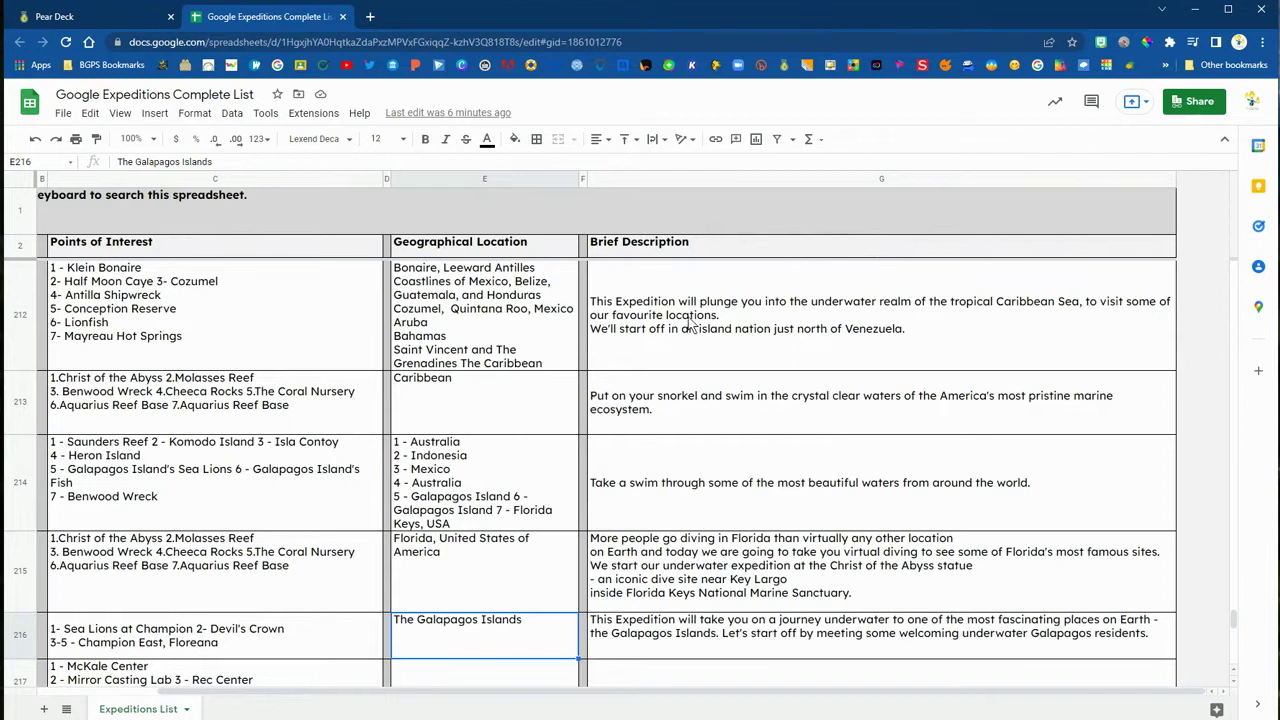
{"action": "left_click", "coordinate": [130, 18]}
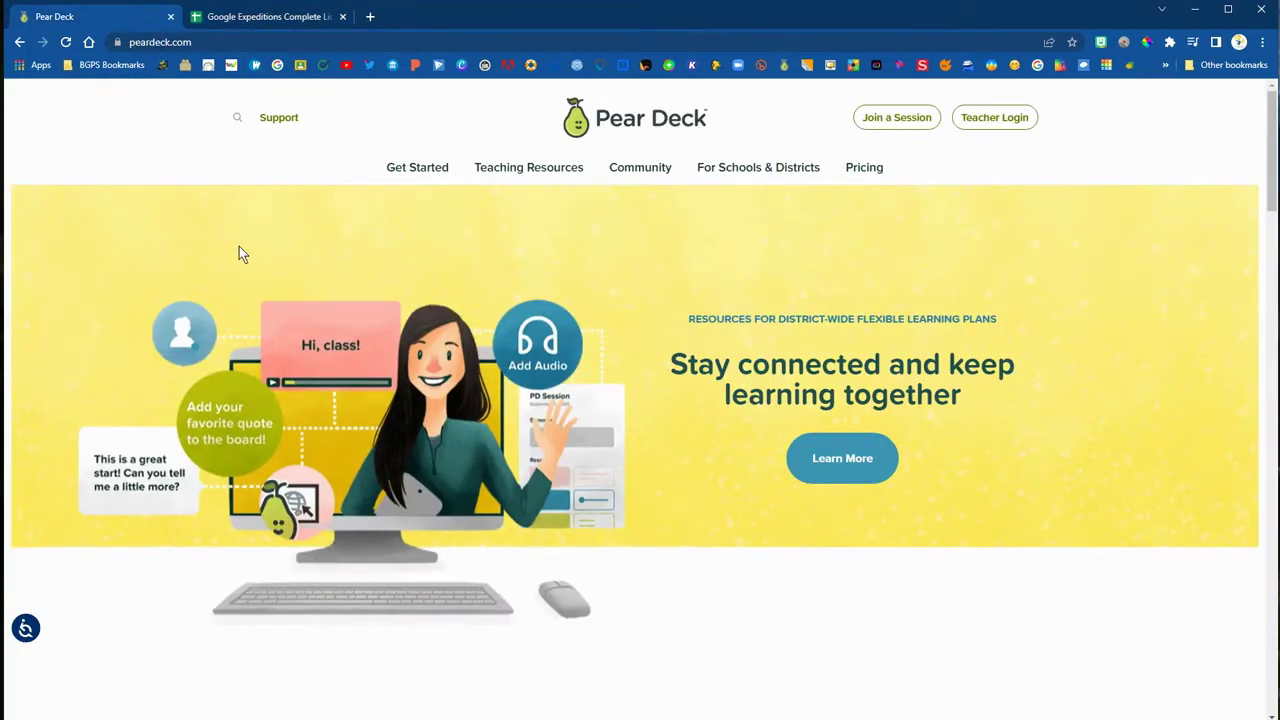
{"action": "key", "text": "ctrl+f"}
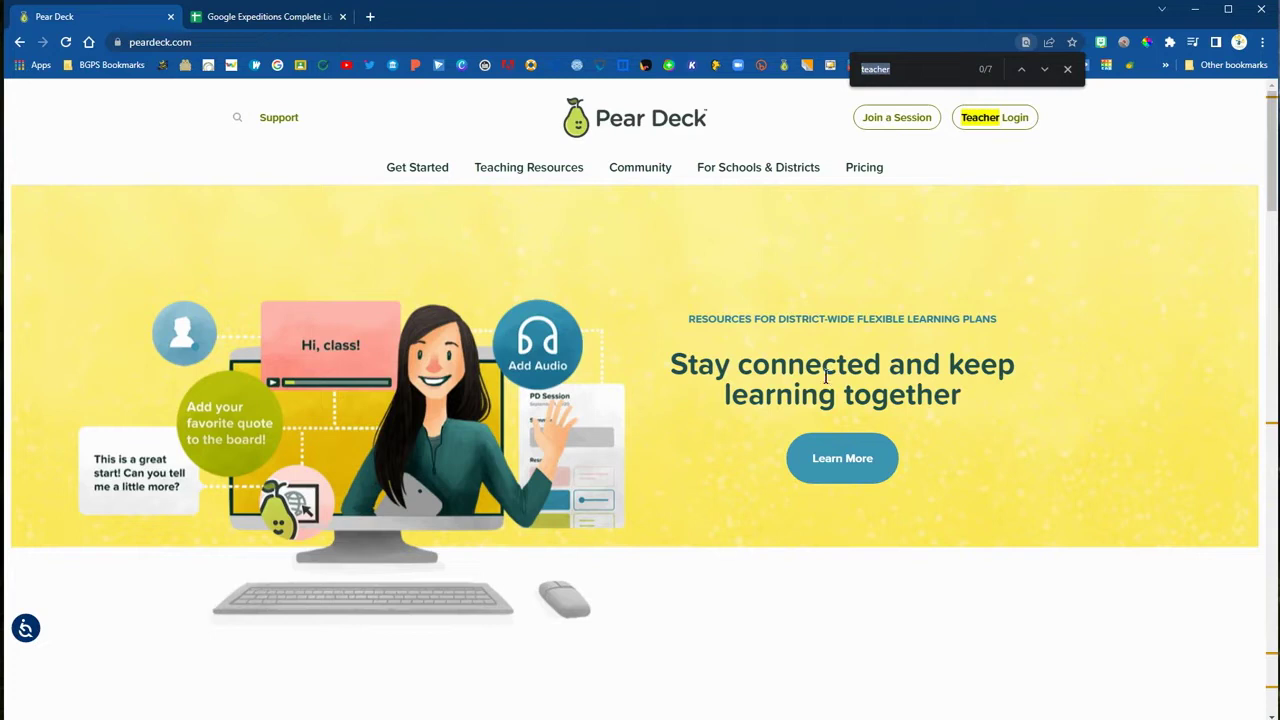
{"action": "left_click", "coordinate": [1046, 70]}
{"action": "left_click", "coordinate": [1045, 69]}
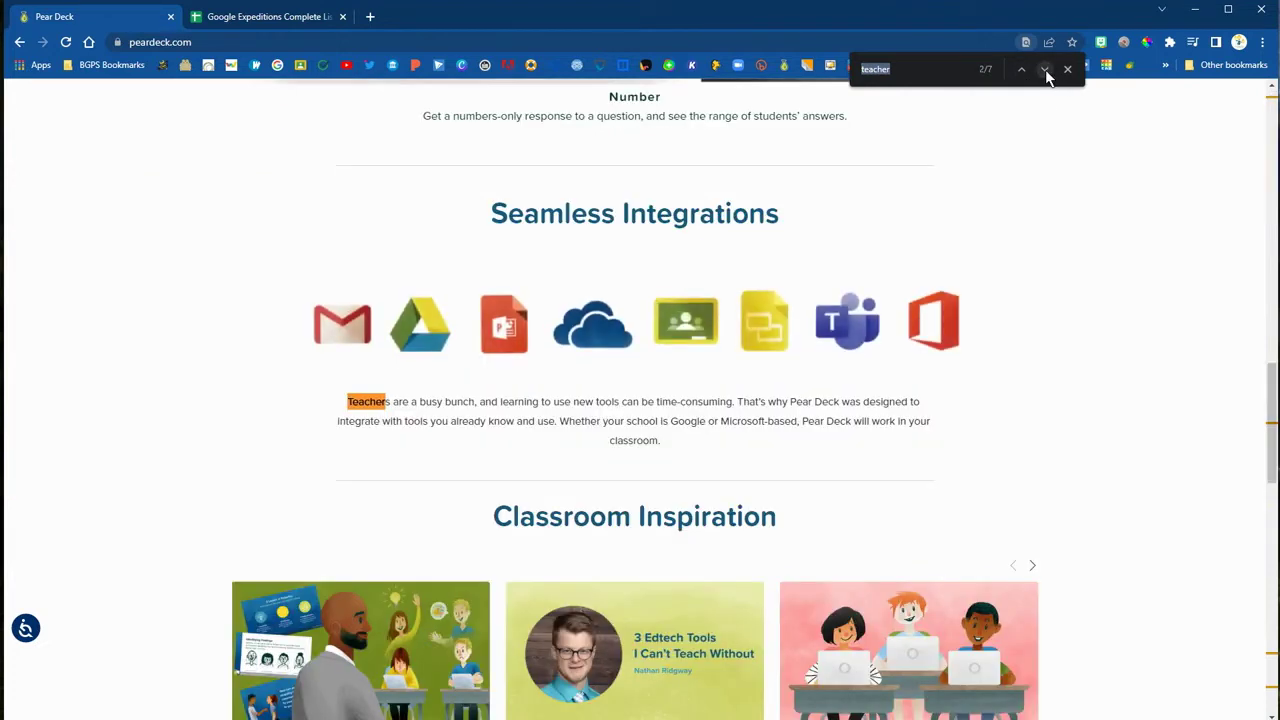
{"action": "left_click", "coordinate": [1045, 69]}
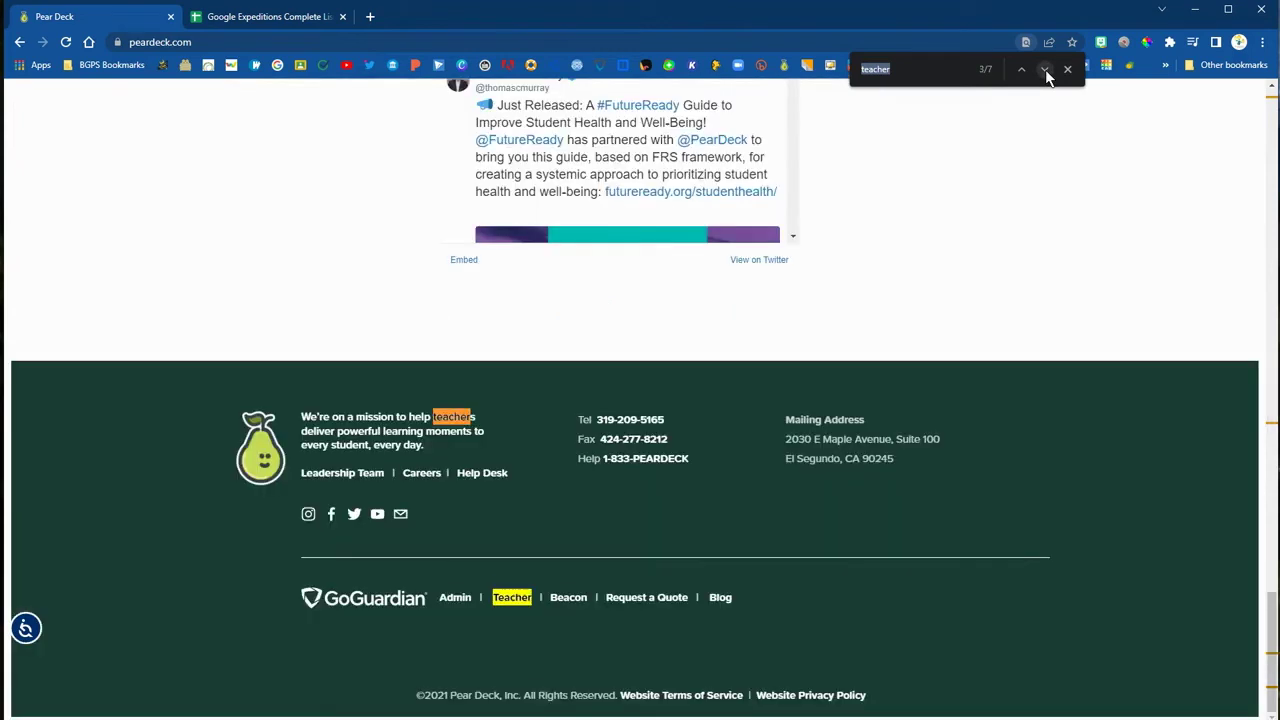
{"action": "left_click", "coordinate": [1045, 69]}
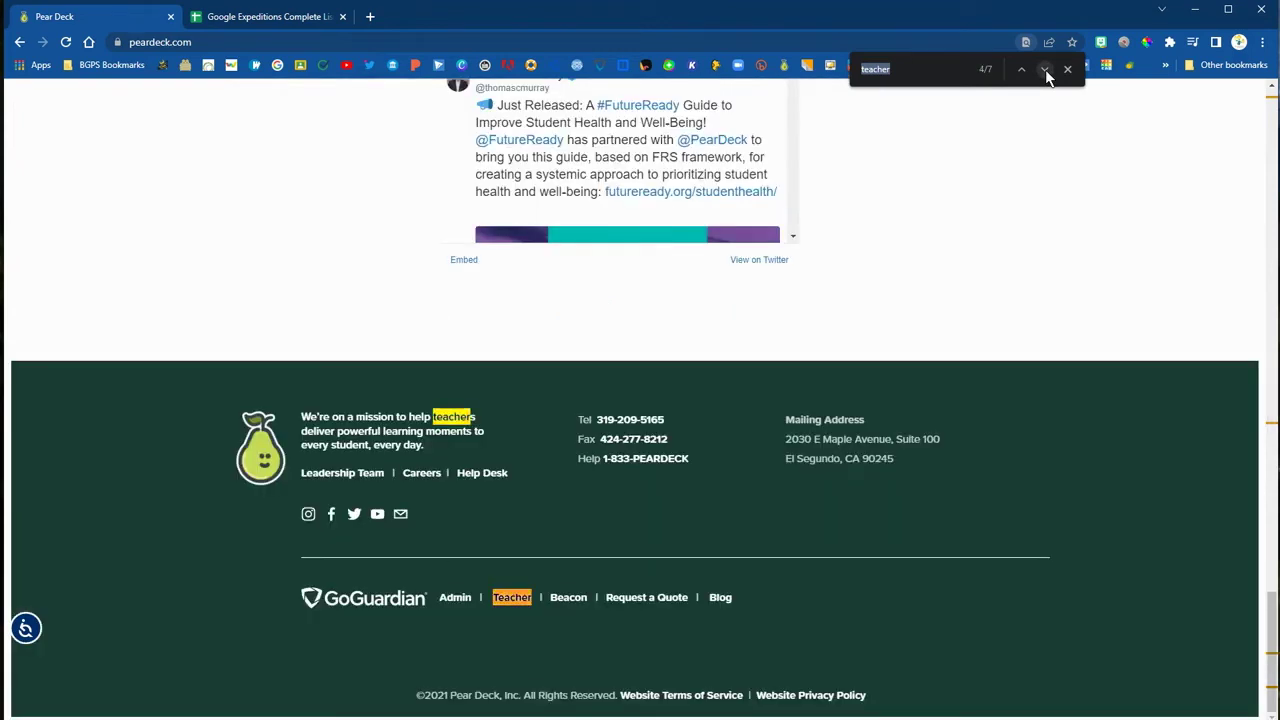
{"action": "left_click", "coordinate": [1045, 69]}
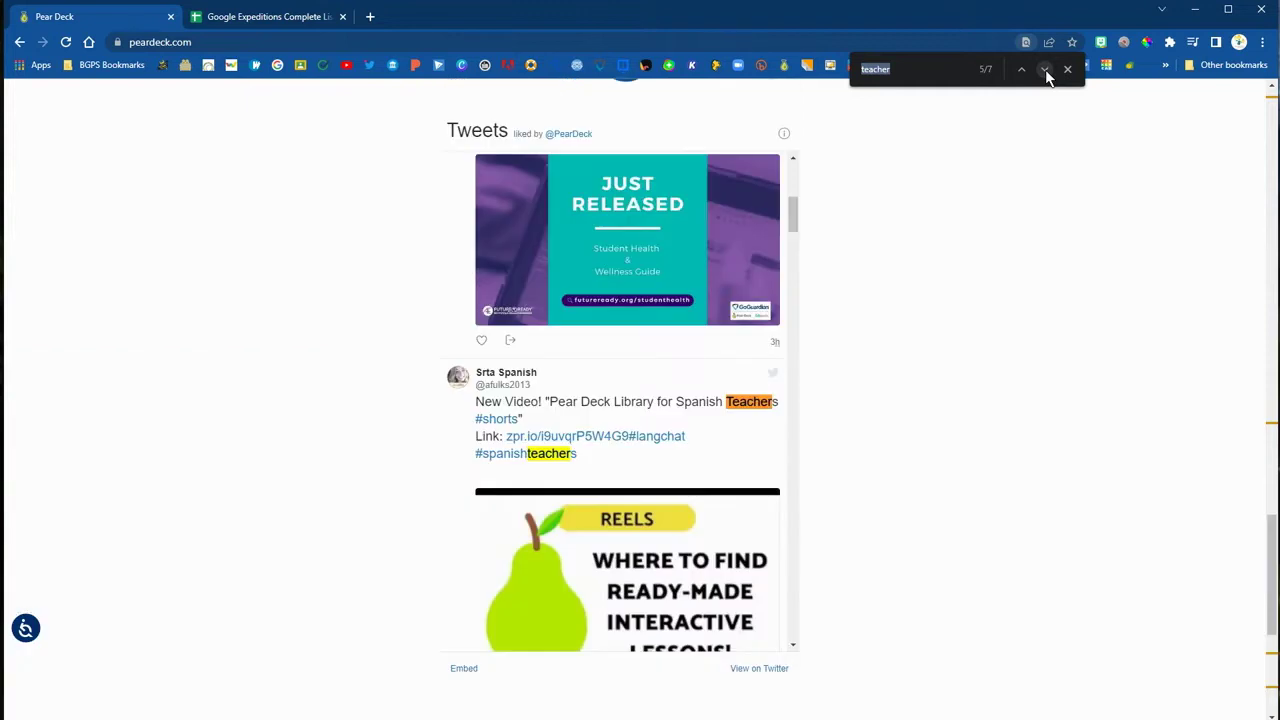
{"action": "left_click", "coordinate": [1045, 69]}
{"action": "left_click", "coordinate": [1045, 69]}
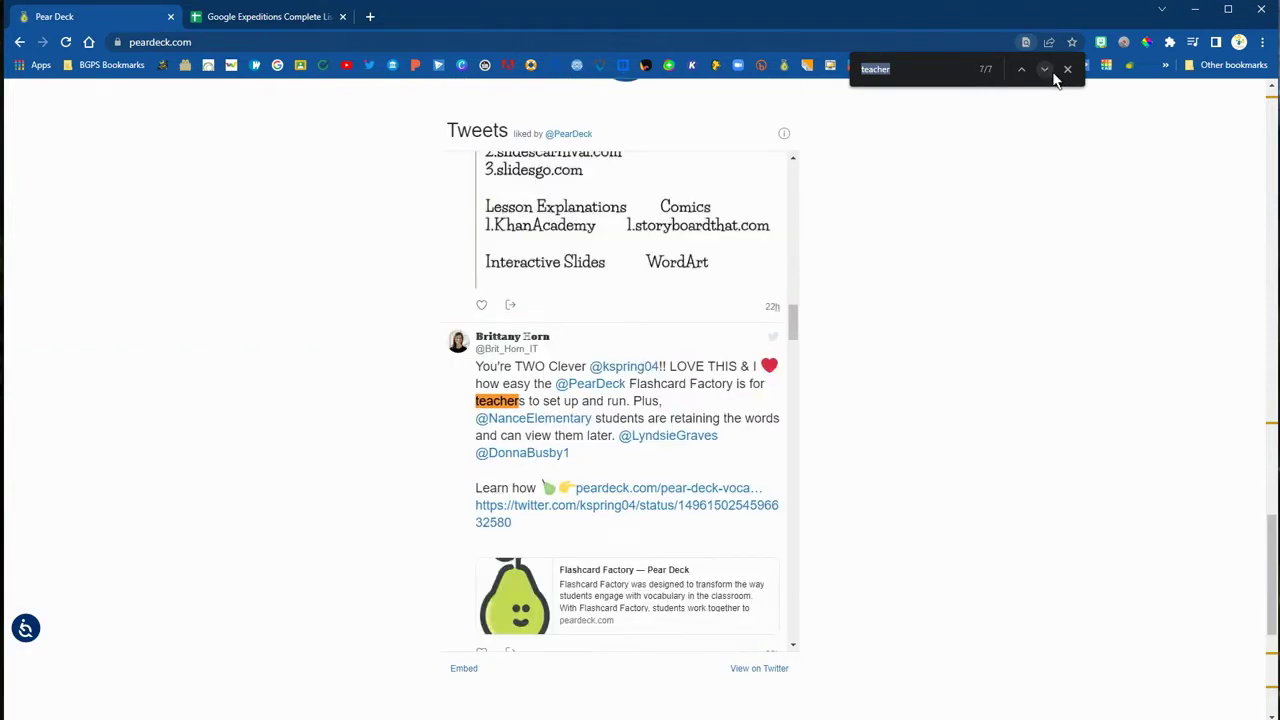
{"action": "left_click", "coordinate": [1066, 69]}
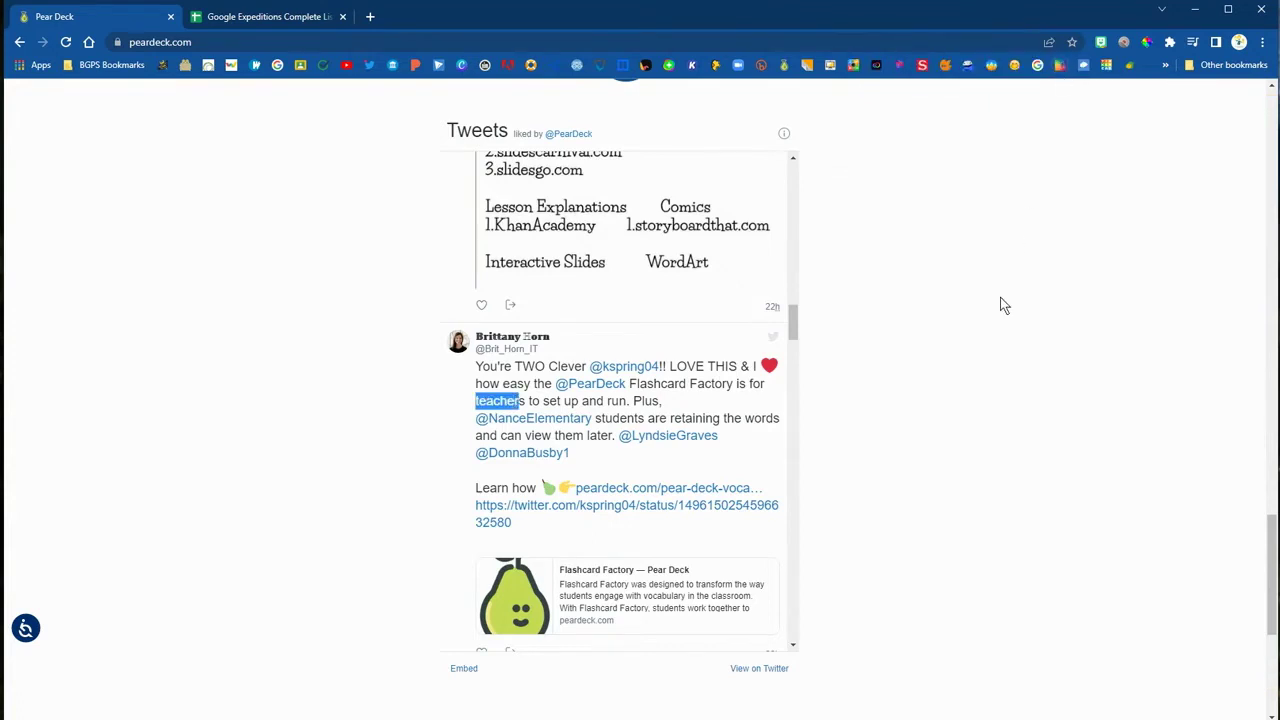
{"action": "scroll", "coordinate": [1003, 305], "scroll_direction": "up", "scroll_amount": 3}
{"action": "scroll", "coordinate": [1003, 305], "scroll_direction": "up", "scroll_amount": 3}
{"action": "scroll", "coordinate": [1003, 305], "scroll_direction": "up", "scroll_amount": 3}
{"action": "scroll", "coordinate": [1003, 305], "scroll_direction": "up", "scroll_amount": 3}
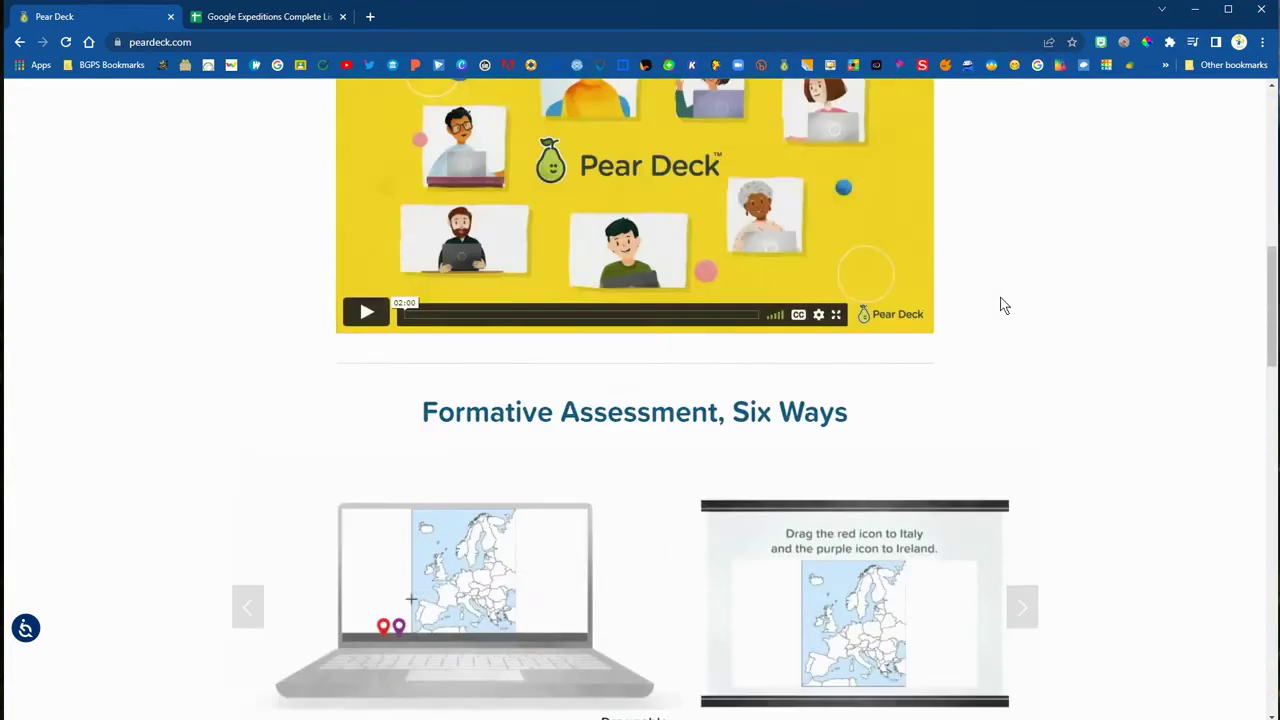
{"action": "scroll", "coordinate": [1003, 305], "scroll_direction": "up", "scroll_amount": 4}
{"action": "scroll", "coordinate": [1003, 305], "scroll_direction": "up", "scroll_amount": 2}
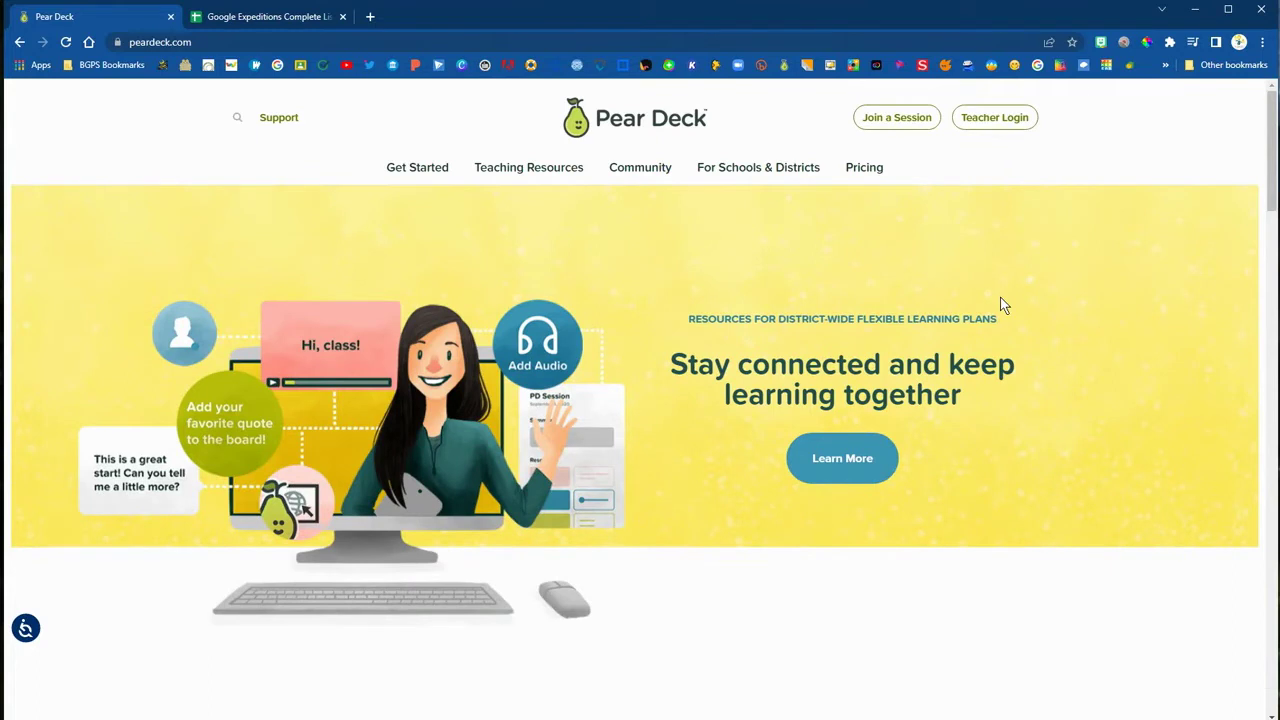
- Replace the old Chrome find term with 'resource' on the Pear Deck page
{"action": "key", "text": "ctrl+f"}
{"action": "key", "text": "BackSpace"}
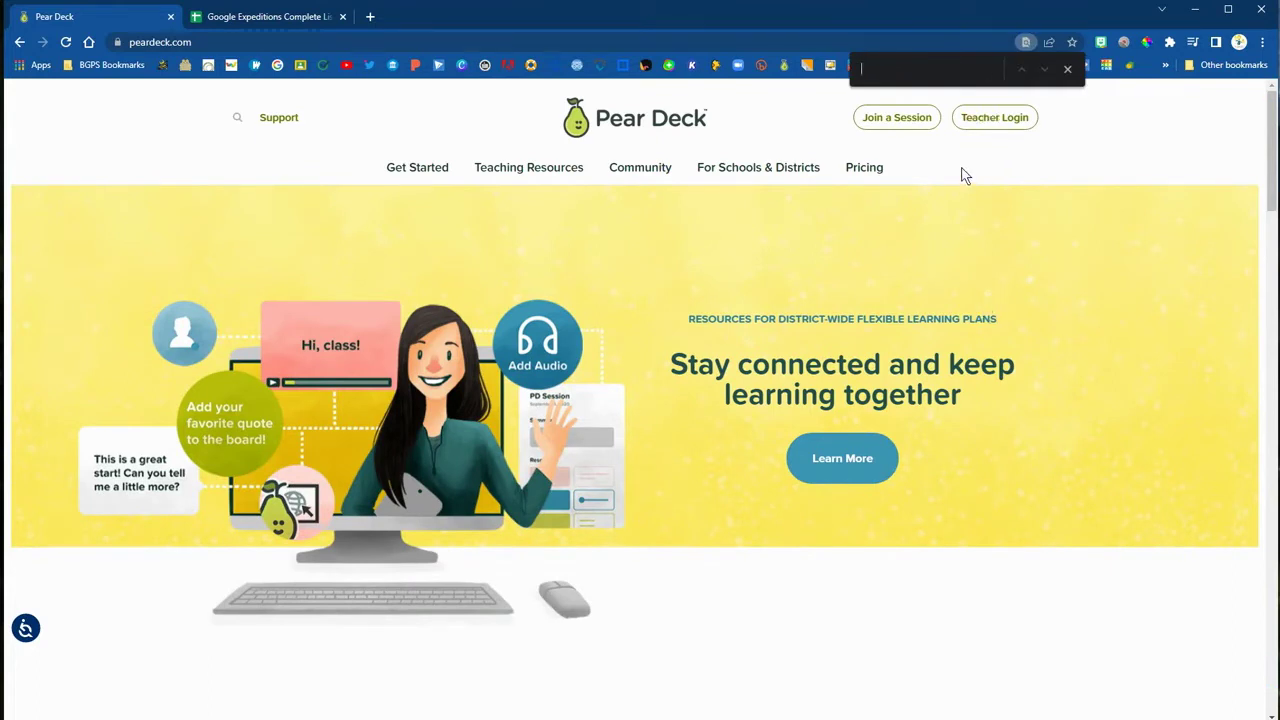
{"action": "type", "text": "resource"}
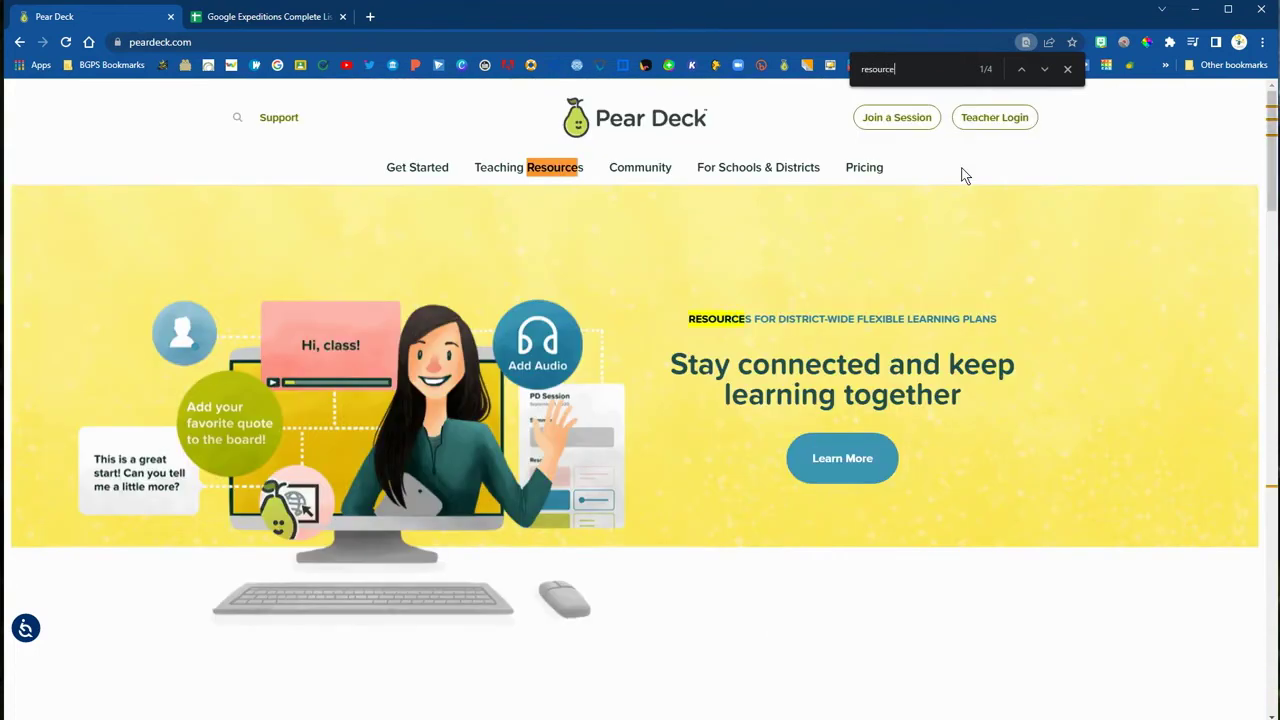